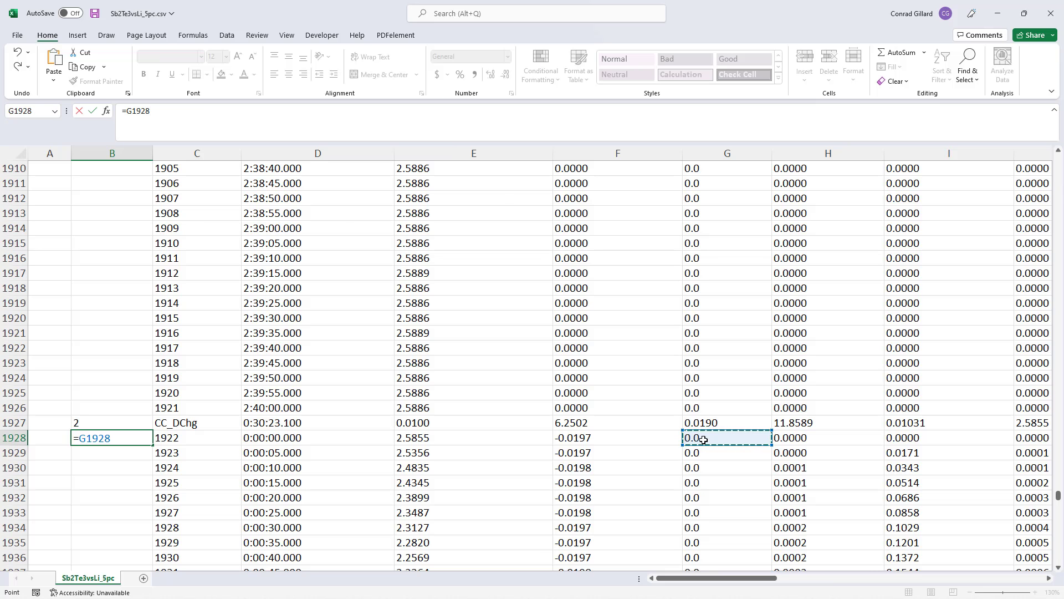
- Change cell B1928's formula to =G1928/1000
type("/1000")
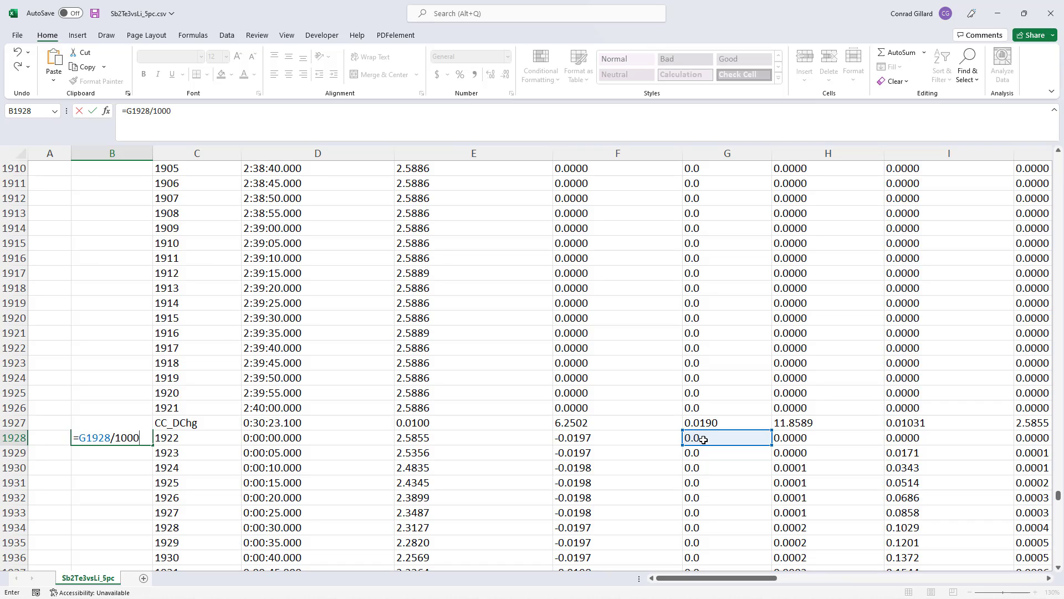
key("Return")
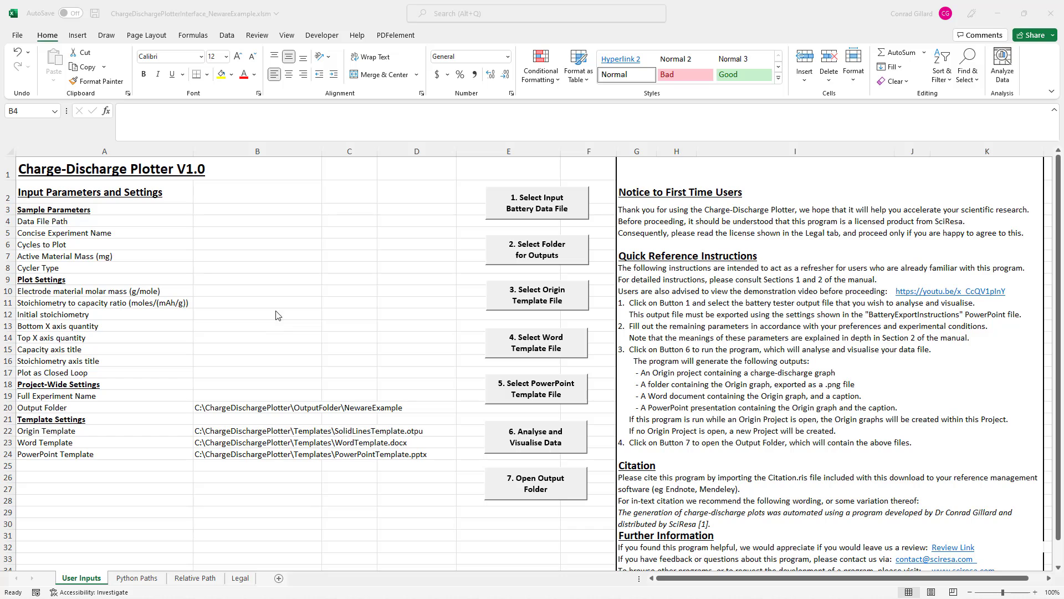
- Choose C:\ChargeDischargePlotter\ExampleData\NewareTestDataFile.csv as the input battery data file
left_click(527, 208)
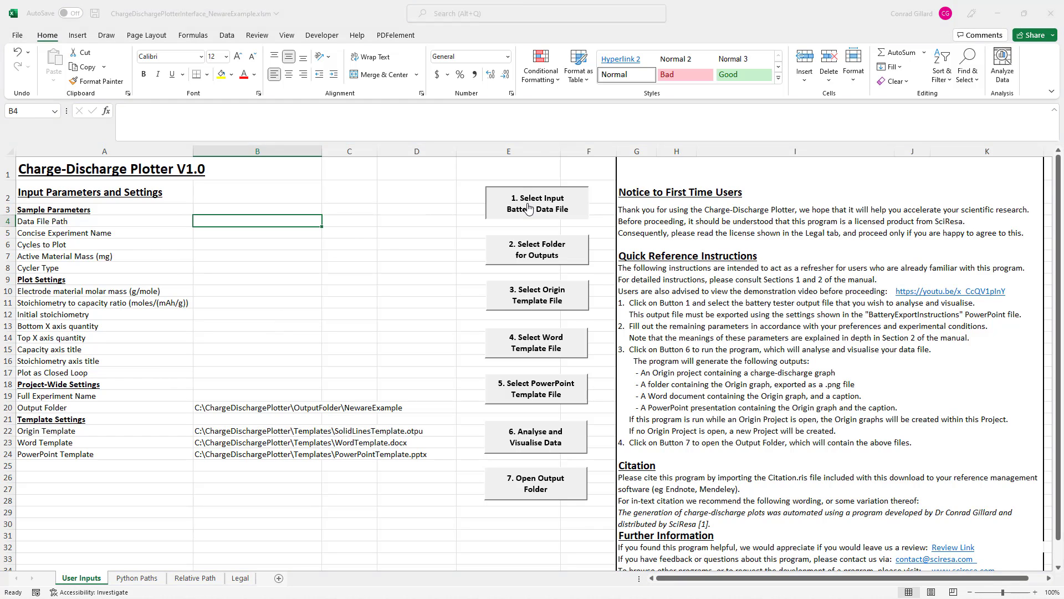
left_click(133, 141)
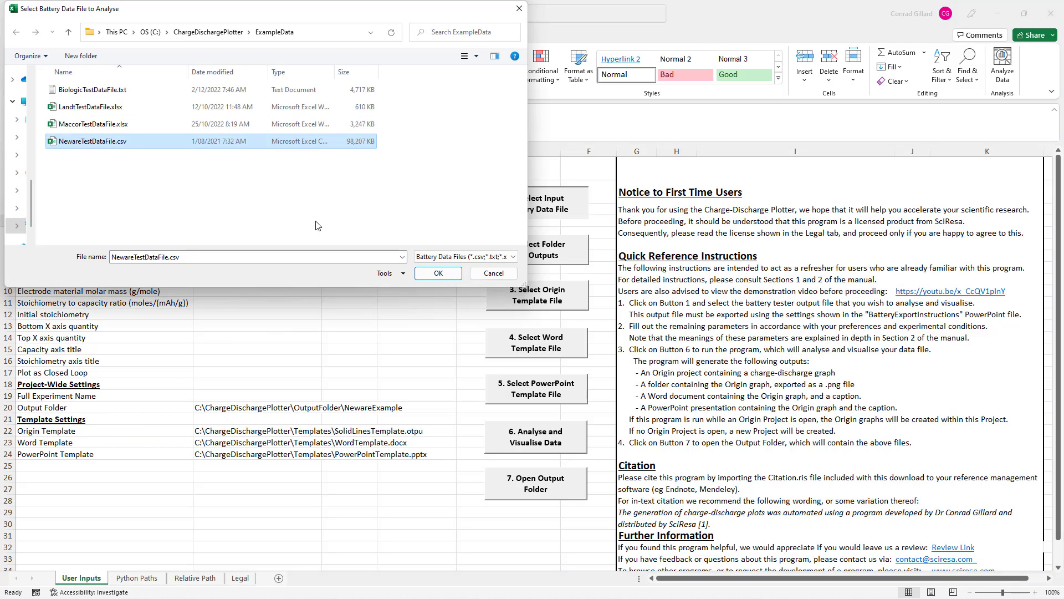
left_click(436, 275)
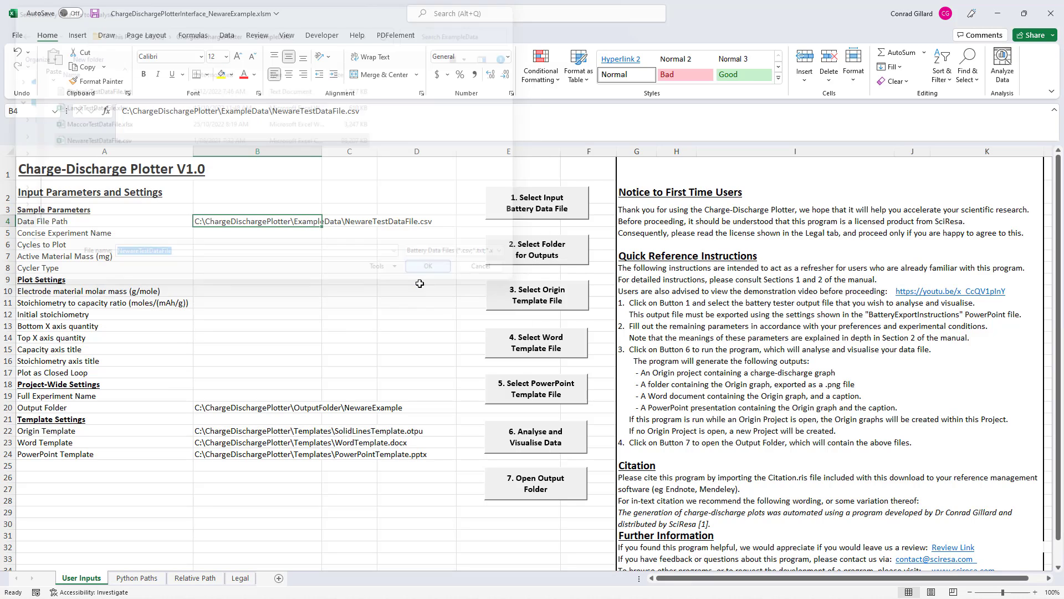
left_click(263, 233)
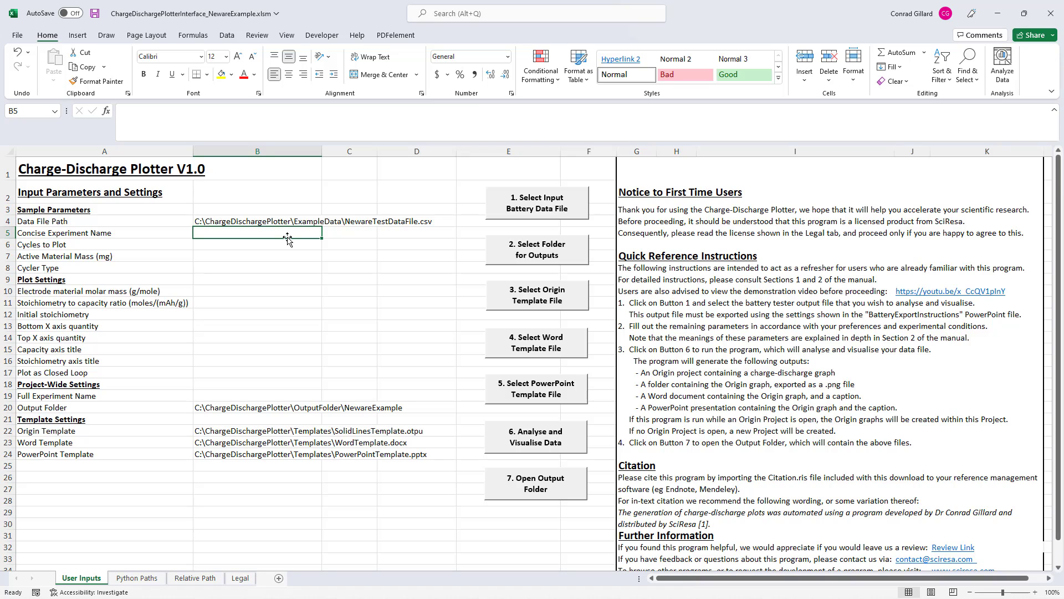
- Paste the prepared settings into B5:B19 and run Analyse and Visualise Data
type("Bi2Te3 vs Li Charge-Discharge 1,2,25,50 3.2 Neware  800.761 0.029877593 0 Stoichiometry Capacity Capacity (mAh/g) Li transferred per Bi2Te3 False  Bi2Te3 versus Li Extended Cycling Experiments")
left_click(356, 269)
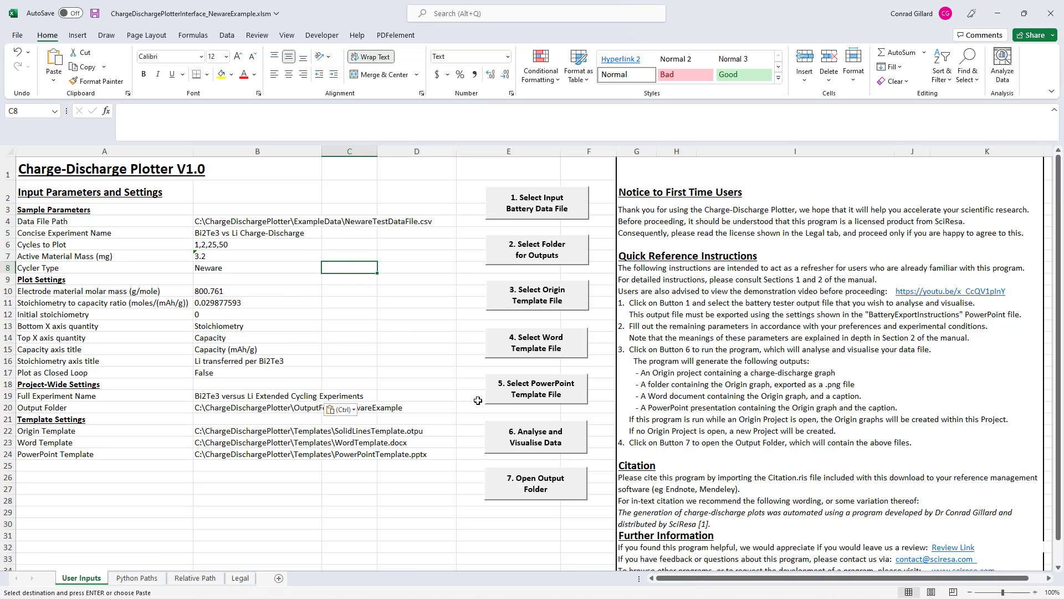
left_click(511, 432)
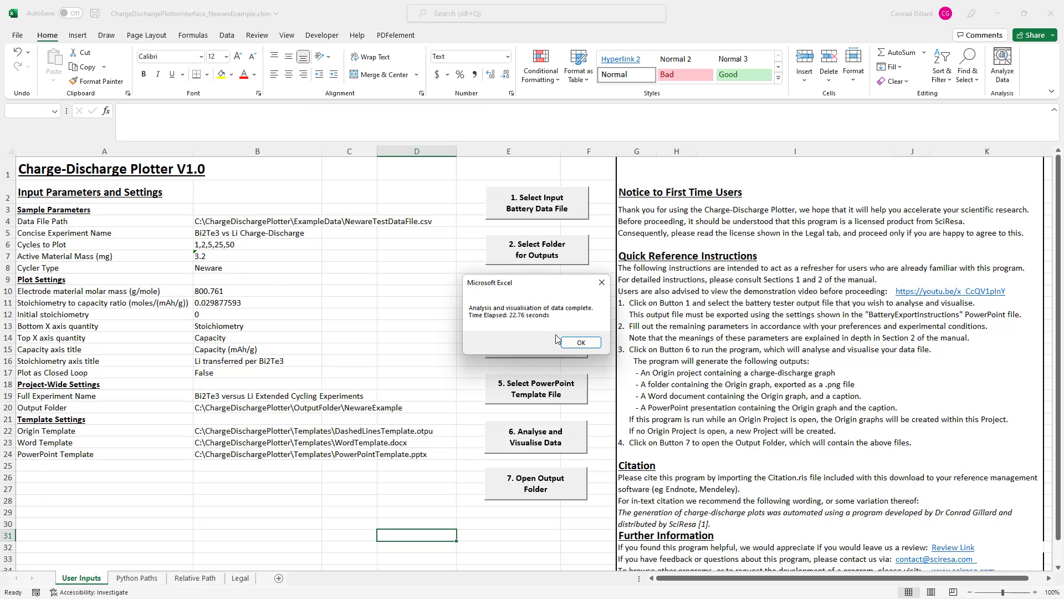
- After the analysis finishes, open Bi2Te3 vs Li Charge-Discharge.docx from the output folder
left_click(566, 341)
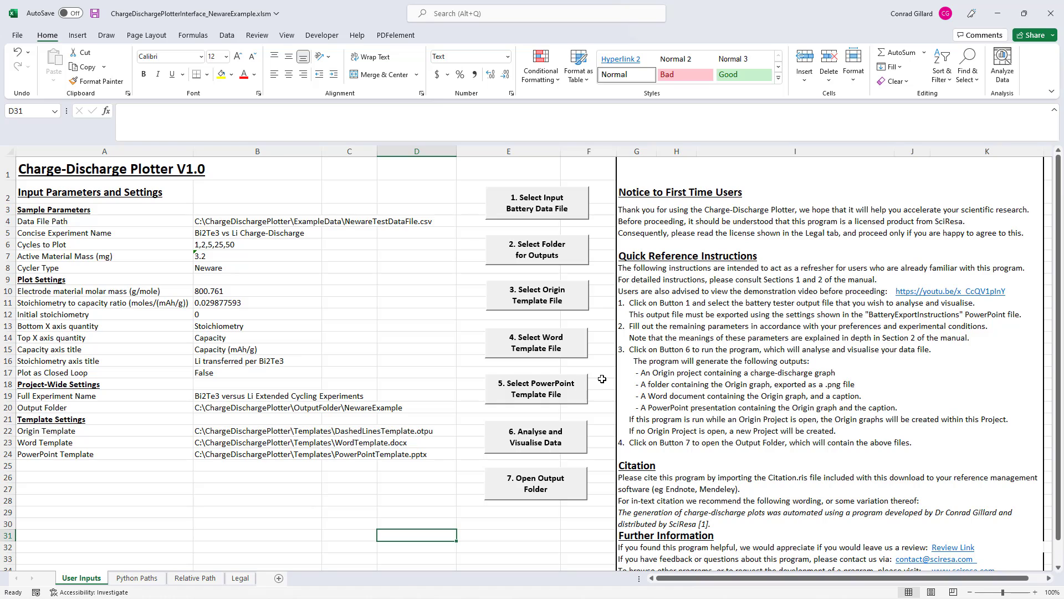
left_click(547, 493)
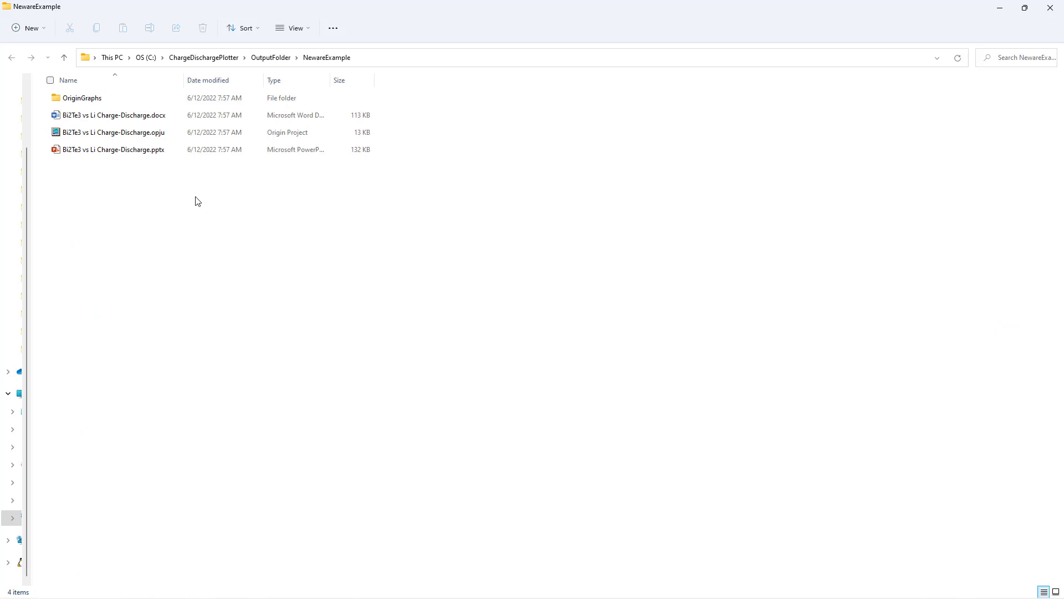
double_click(136, 115)
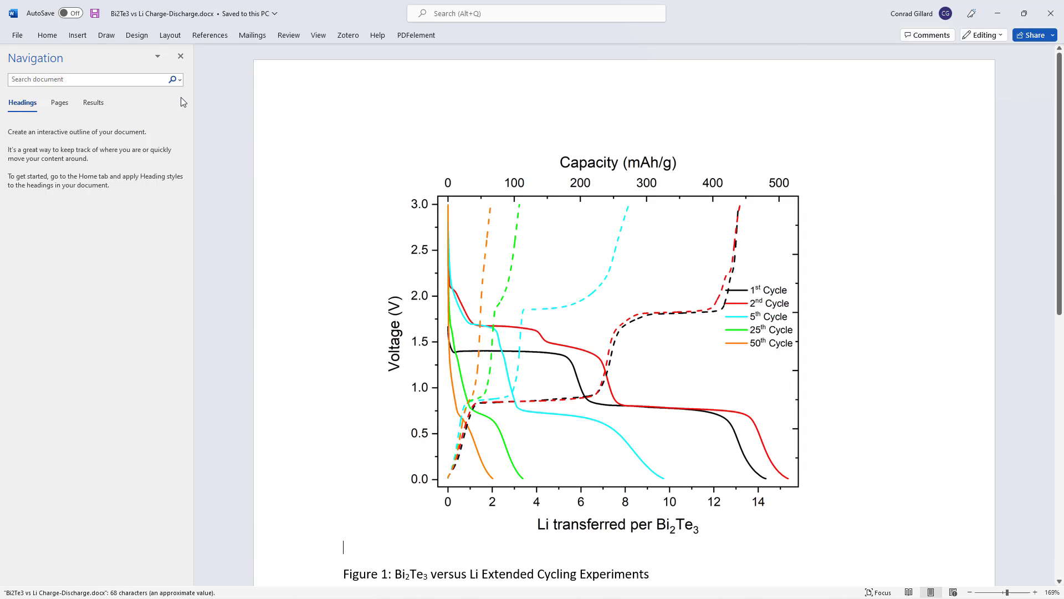
- Review the Bi2Te3 graph in Word, then view and close the generated PowerPoint slide
scroll(307, 180, "down", 1)
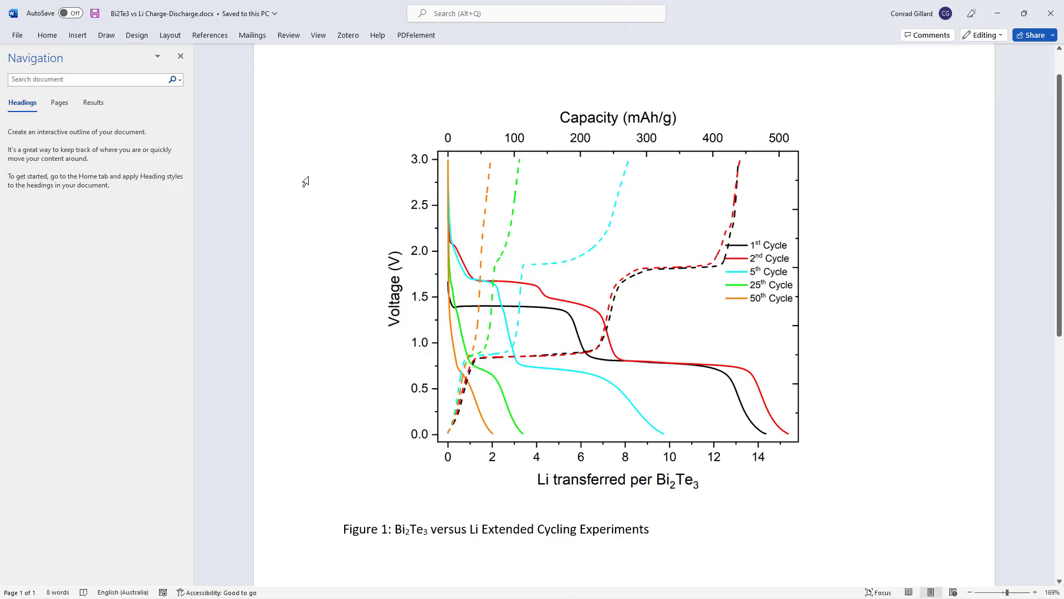
key("alt+Tab")
double_click(104, 155)
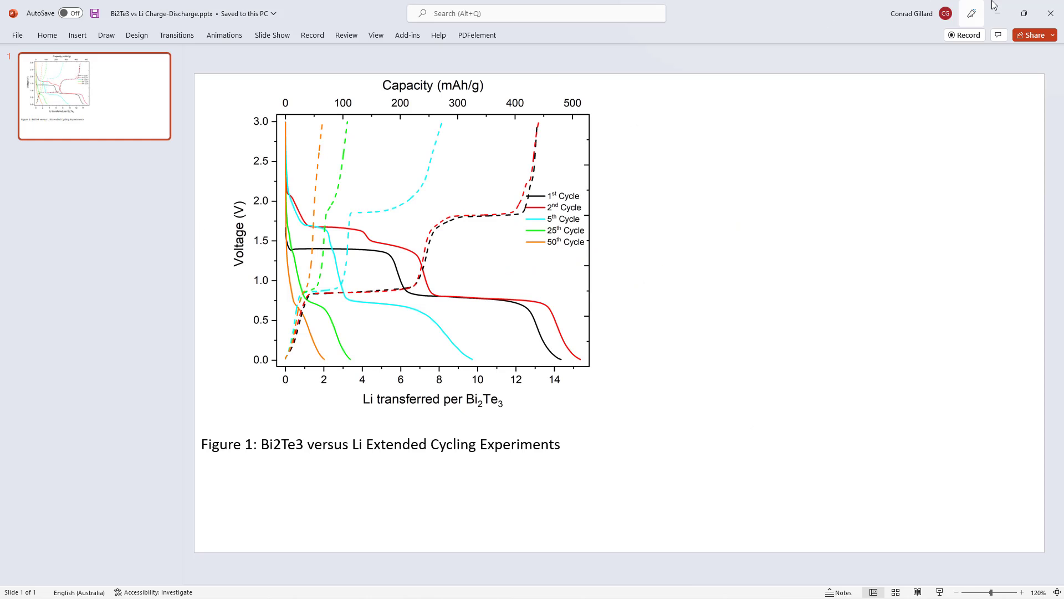
left_click(1051, 13)
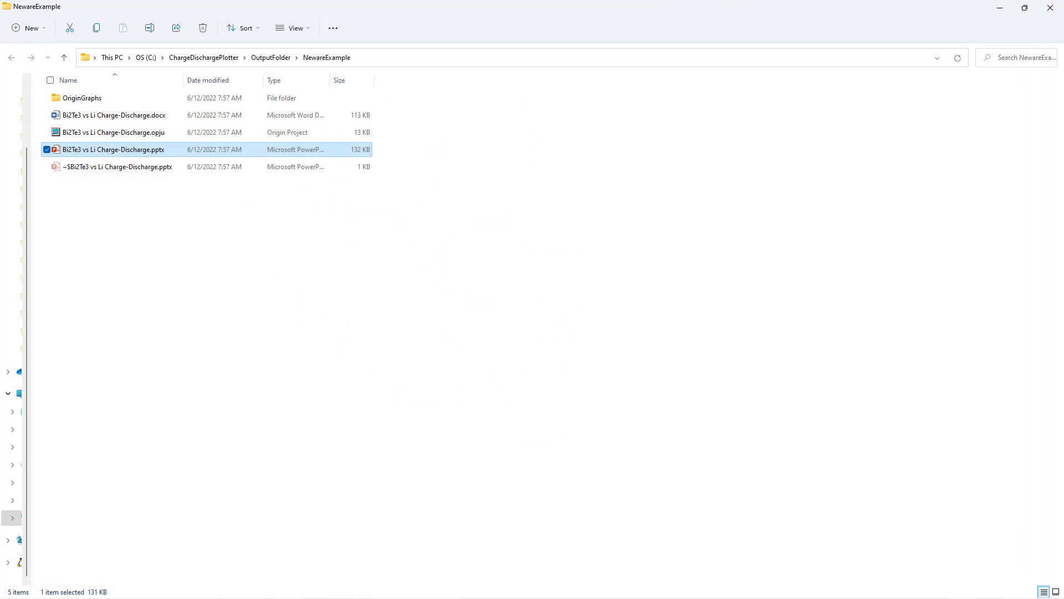
- Open the exported PNG graph inside the OriginGraphs folder
double_click(94, 99)
double_click(95, 105)
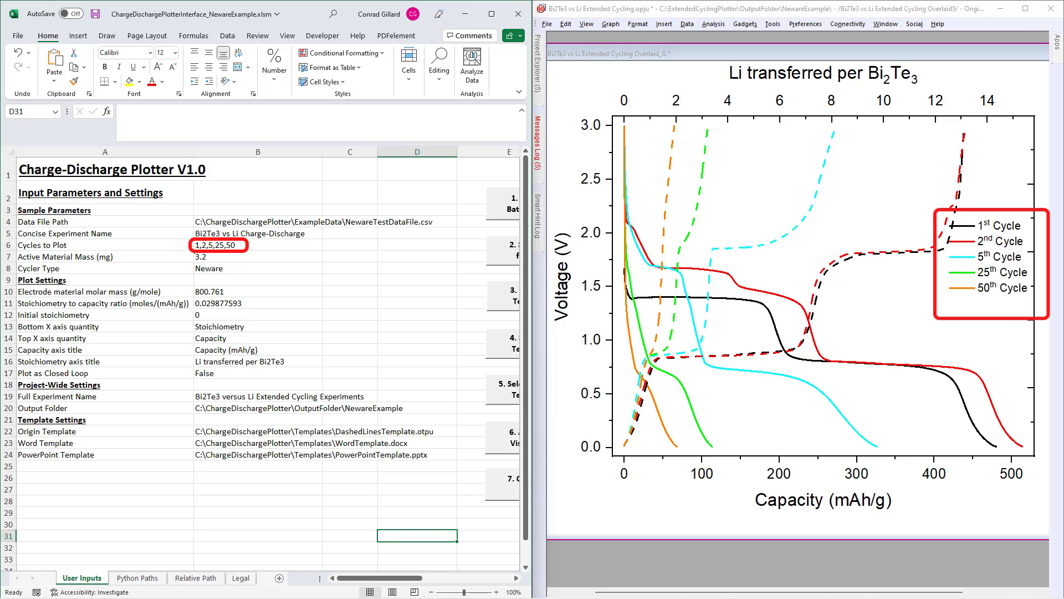
left_click(317, 273)
left_click(328, 271)
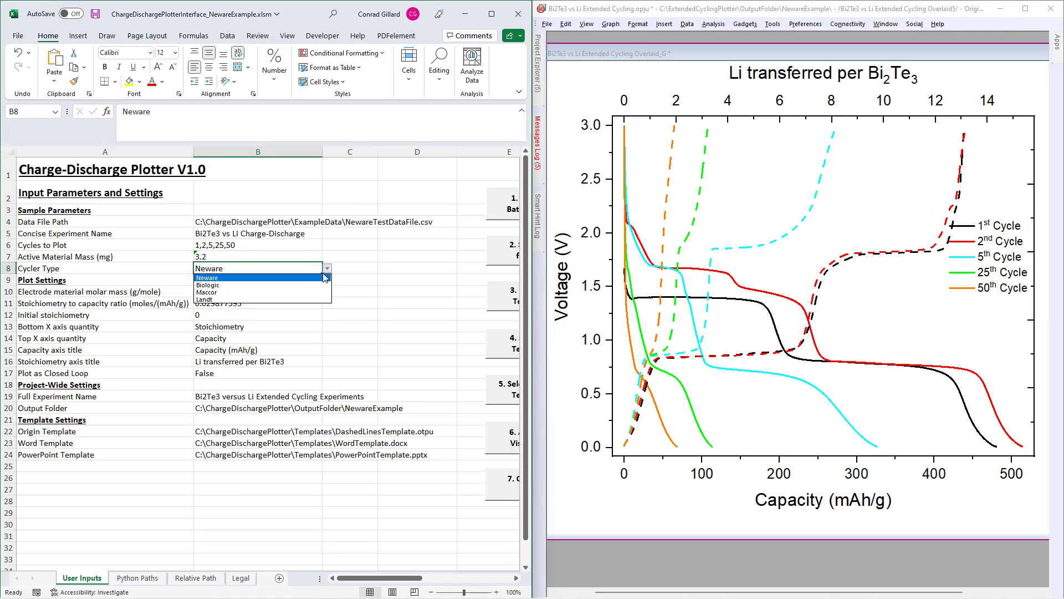
left_click(310, 291)
left_click(327, 268)
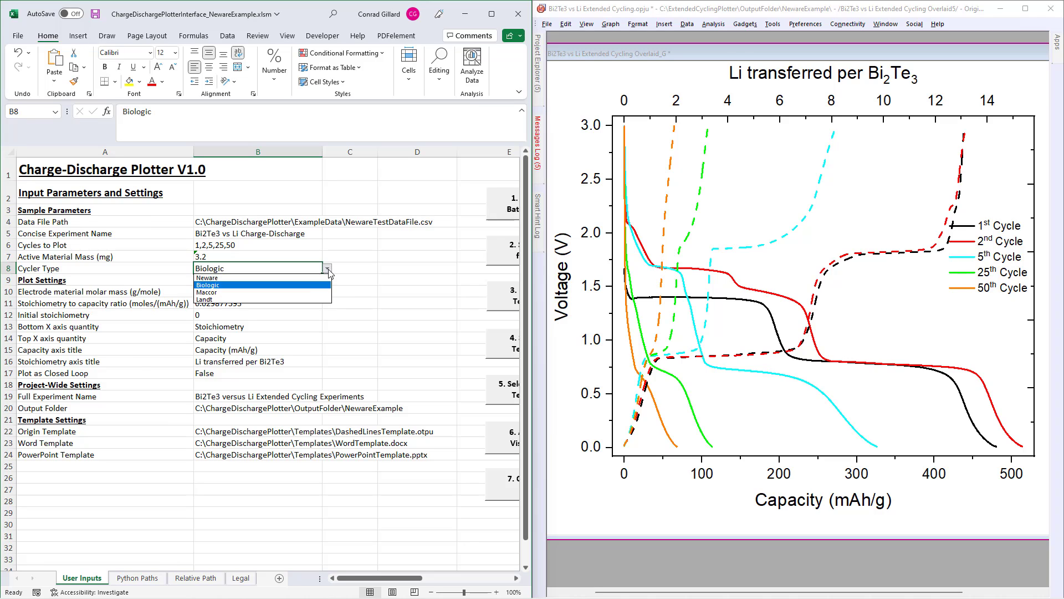
left_click(312, 289)
left_click(311, 288)
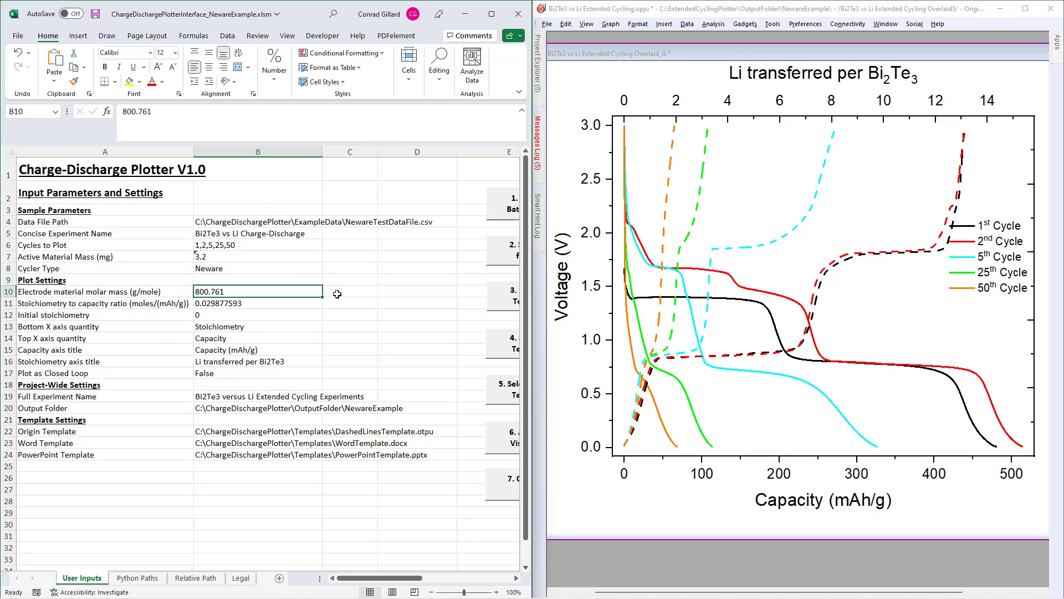
left_click(417, 535)
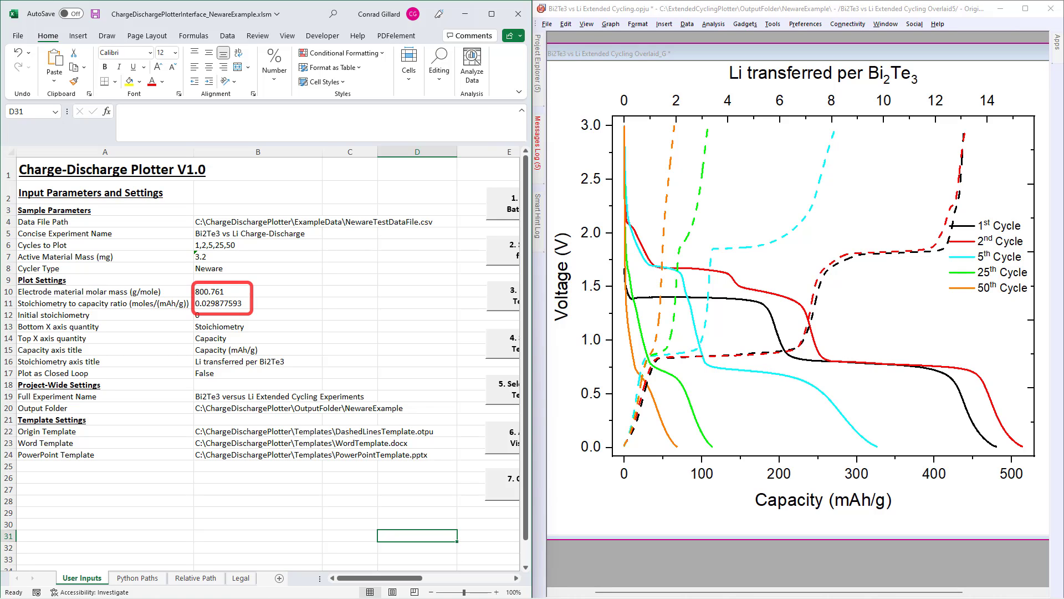
left_click(258, 303)
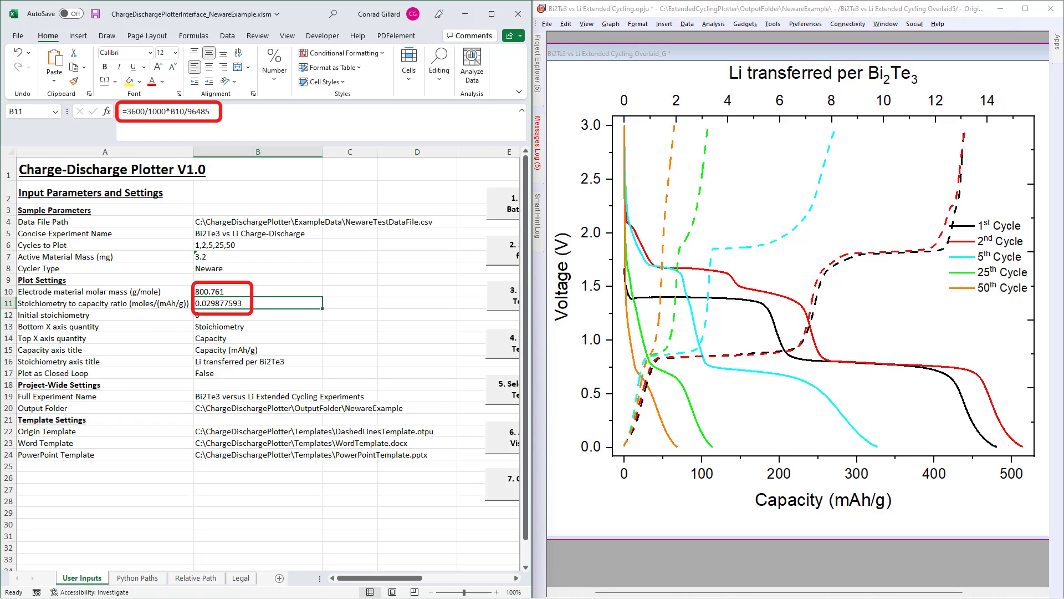
- Set the initial stoichiometry in B12 to 20
left_click(218, 314)
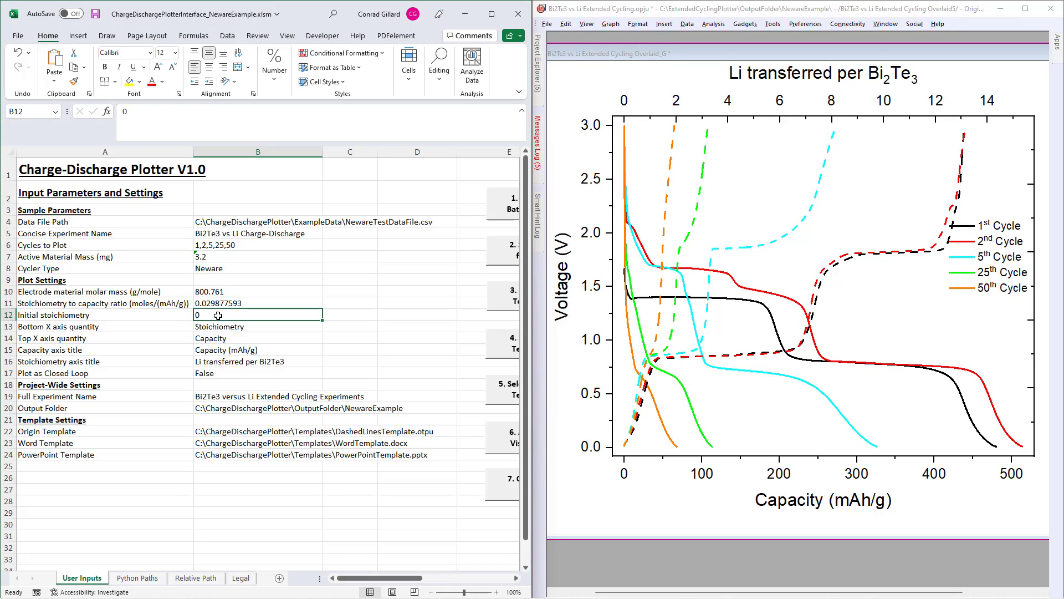
type("20")
key("Return")
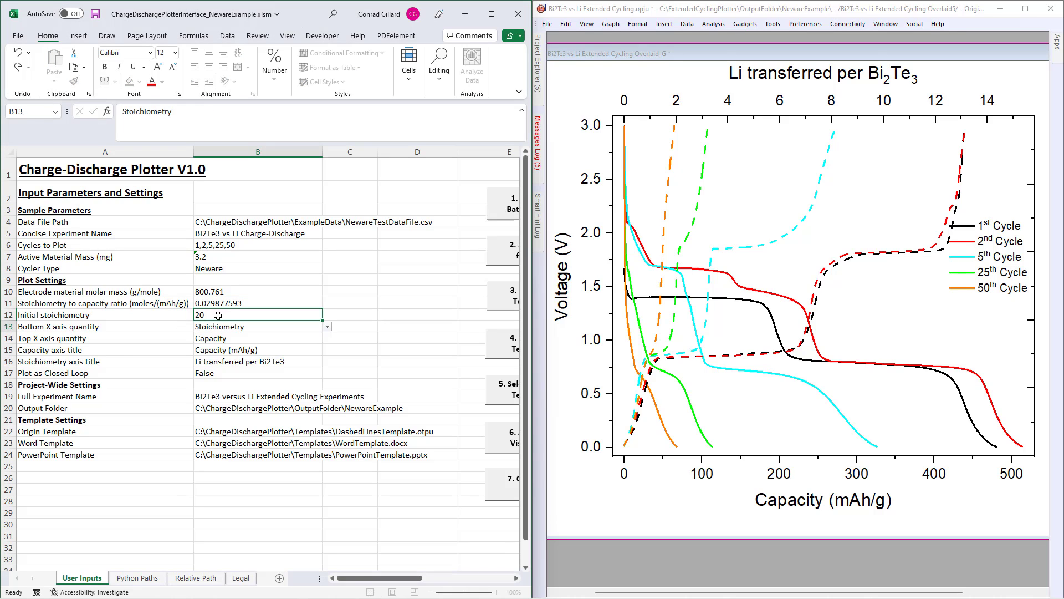
- Negate B11's stoichiometry-to-capacity ratio formula by inserting a minus after the equals sign
left_click(218, 315)
key("Up")
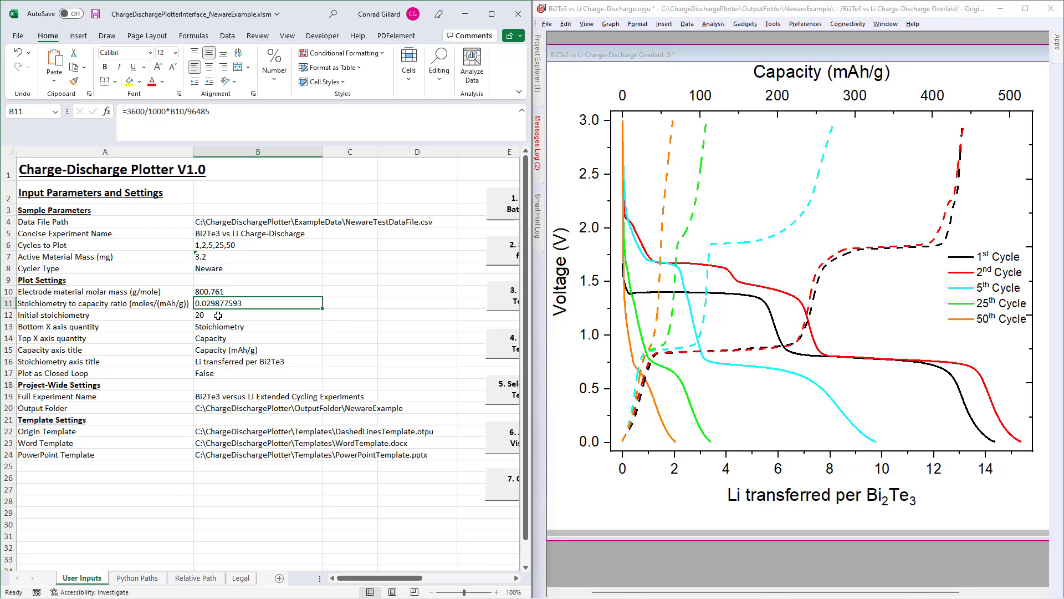
left_click(128, 115)
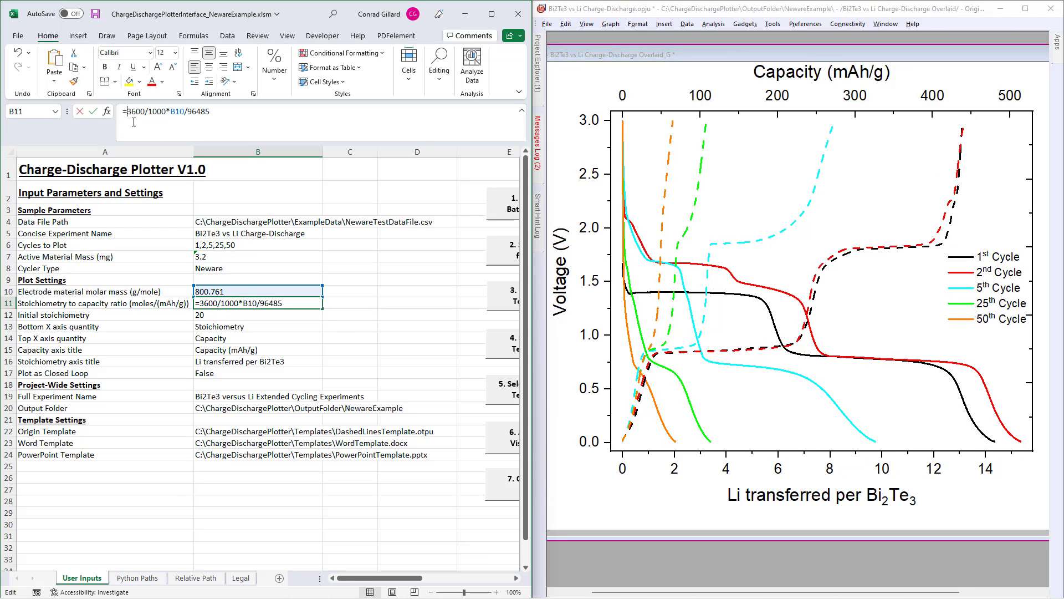
type("-")
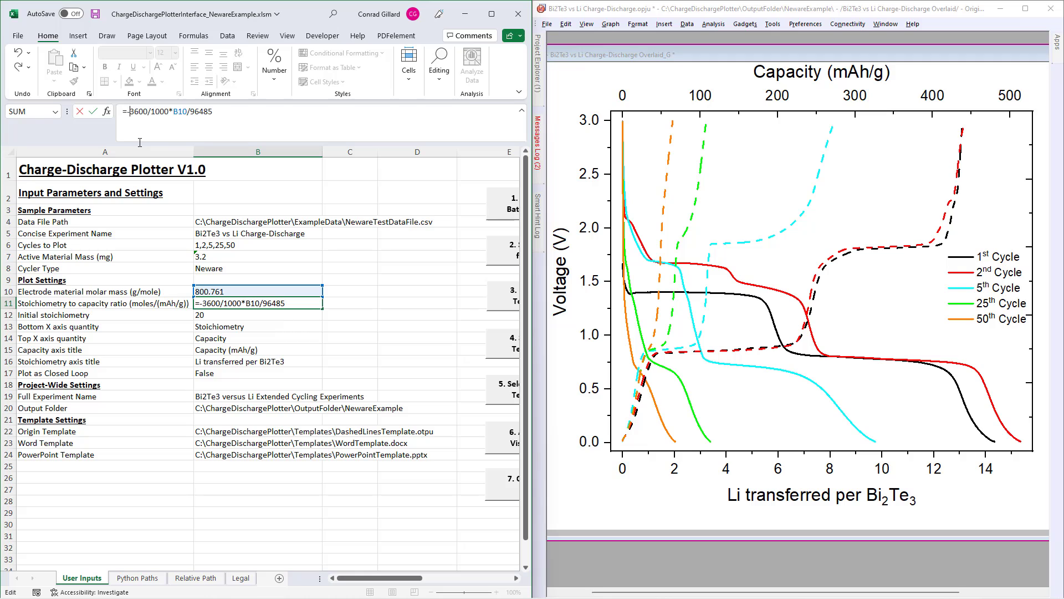
key("Return")
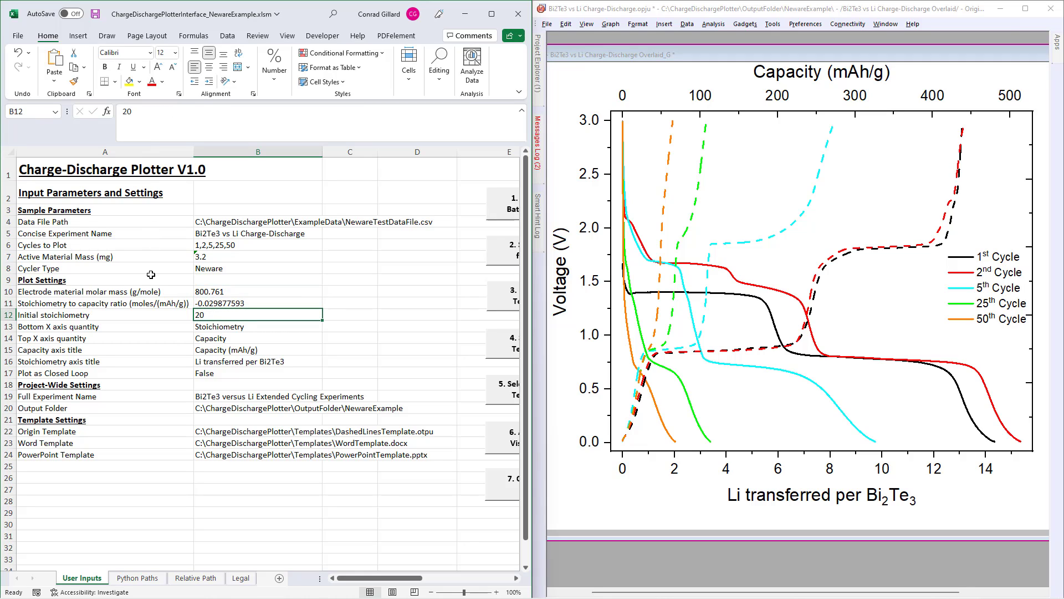
key("Up")
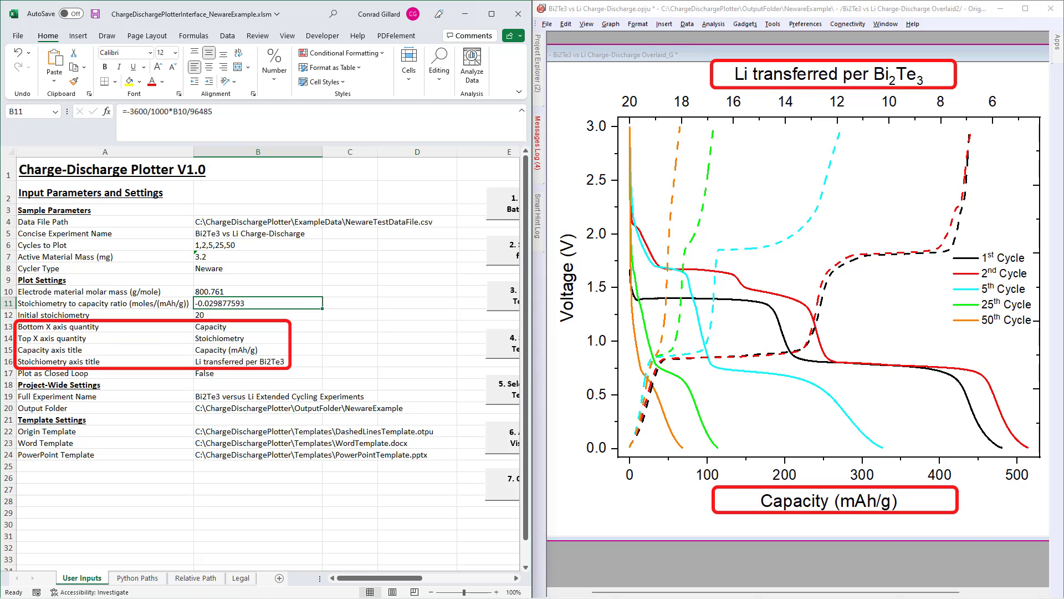
- Set Plot as Closed Loop in B17 to True
left_click(258, 373)
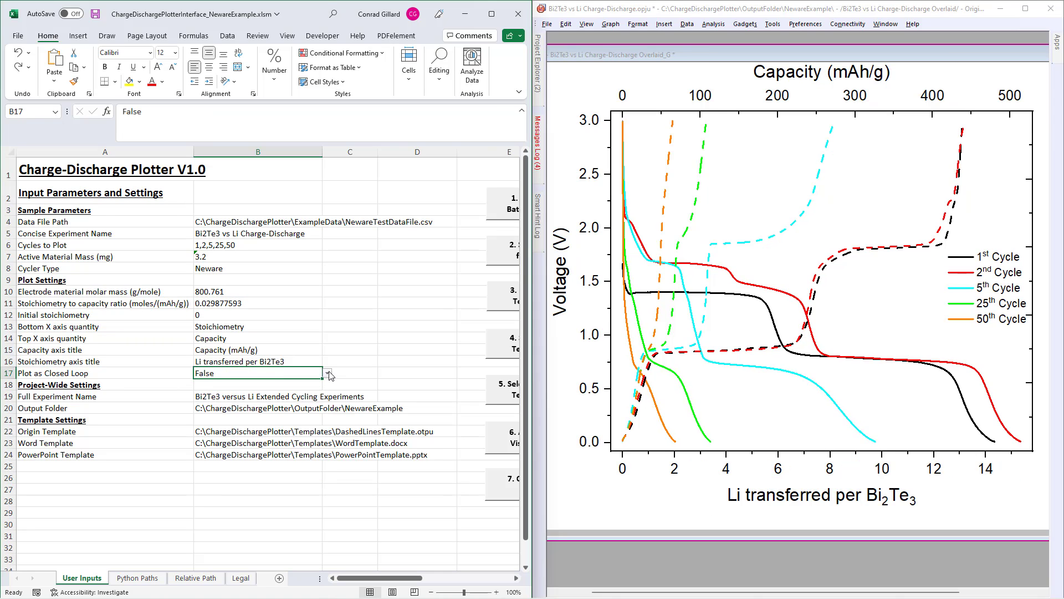
left_click(327, 373)
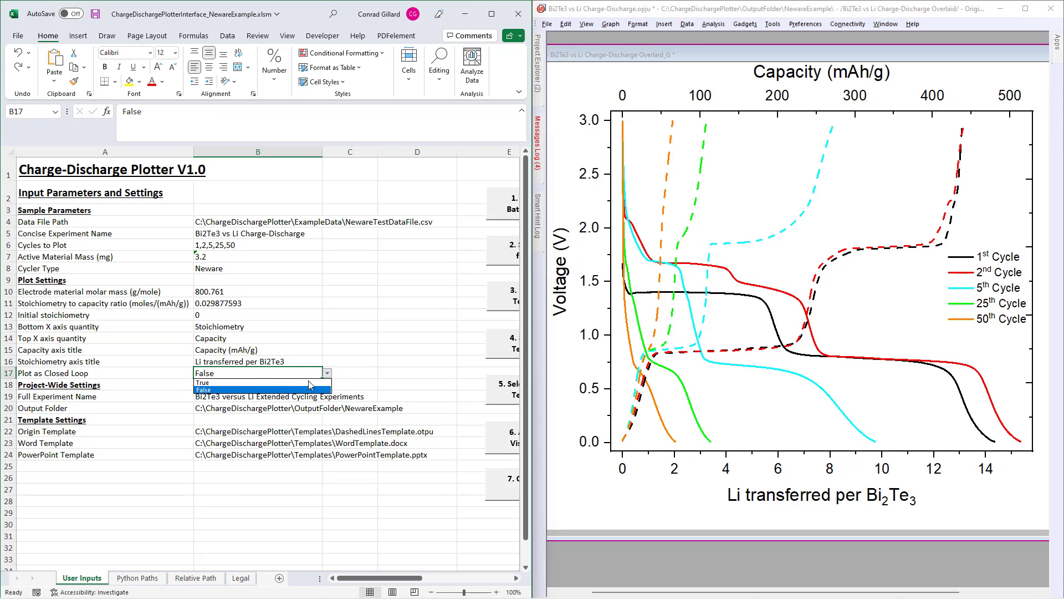
left_click(311, 385)
- Enter 1,2,3 as the Cycles to Plot in B6
left_click(249, 267)
left_click(250, 247)
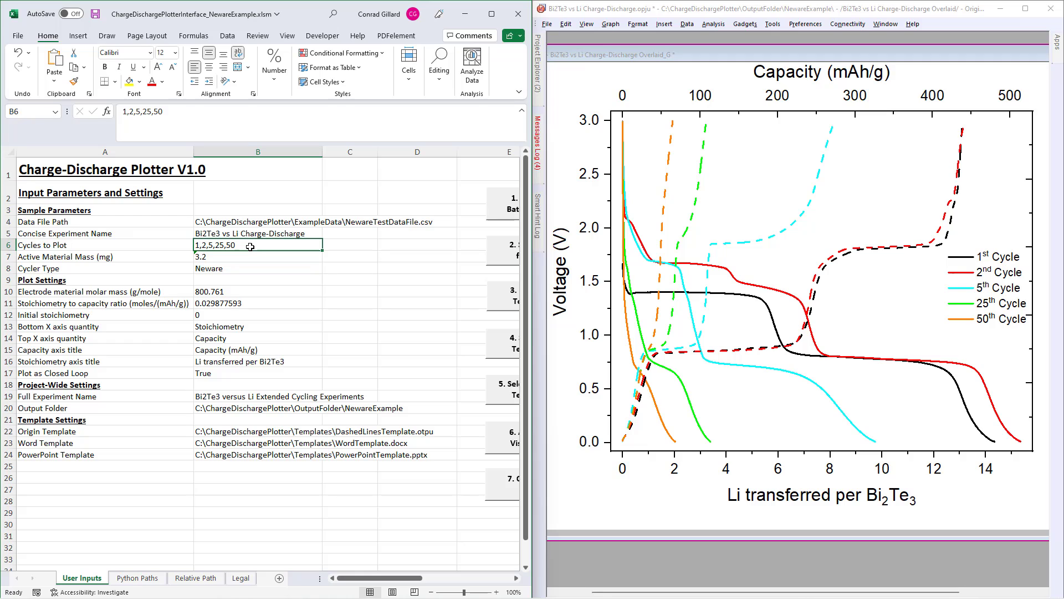
type("1,2,3")
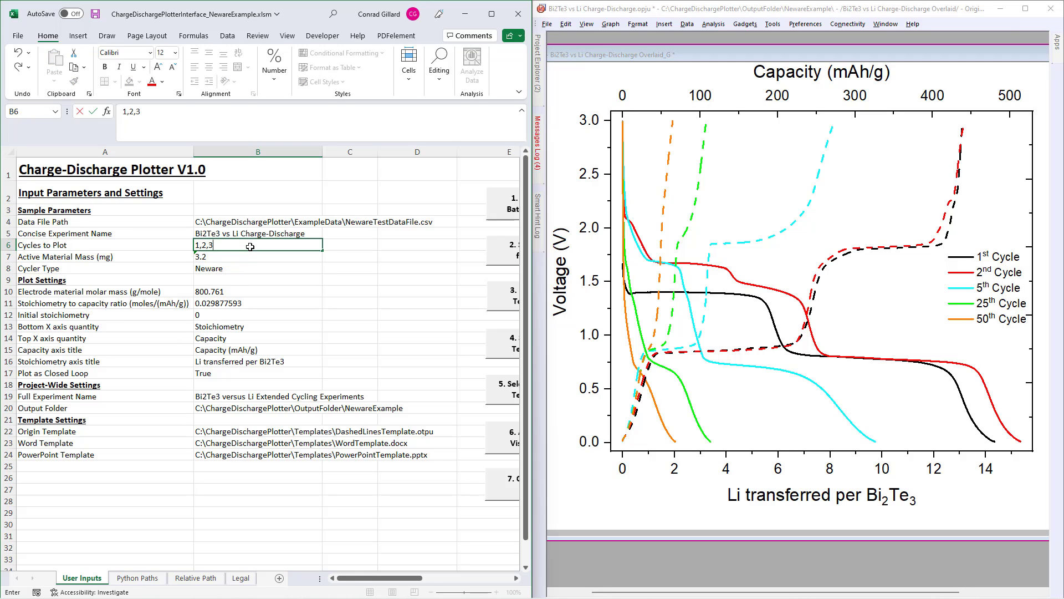
key("Return")
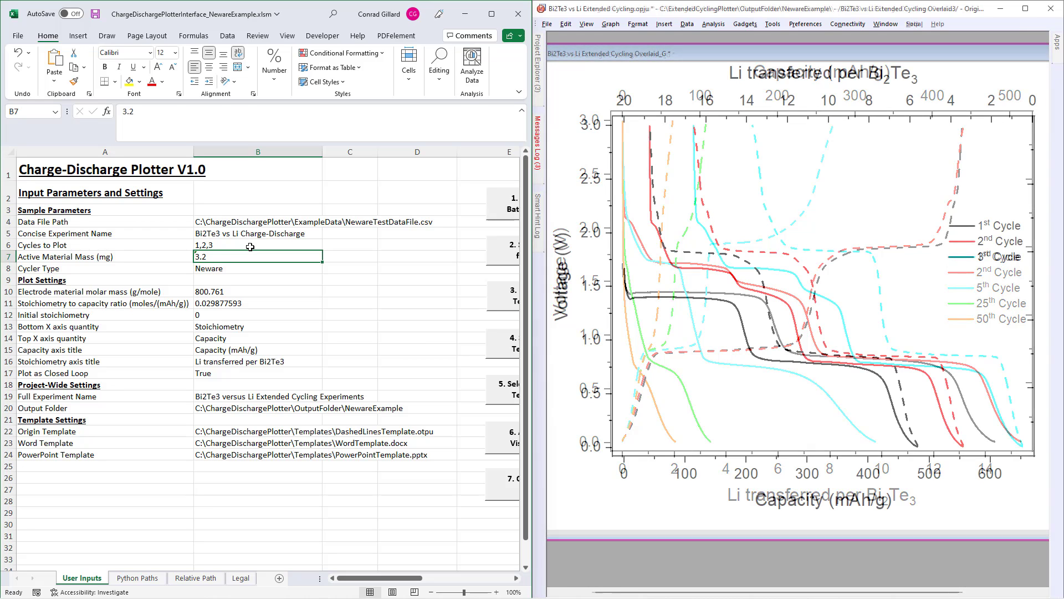
- Scroll the workbook right to reveal the numbered macro buttons beside the Word report
left_click(258, 489)
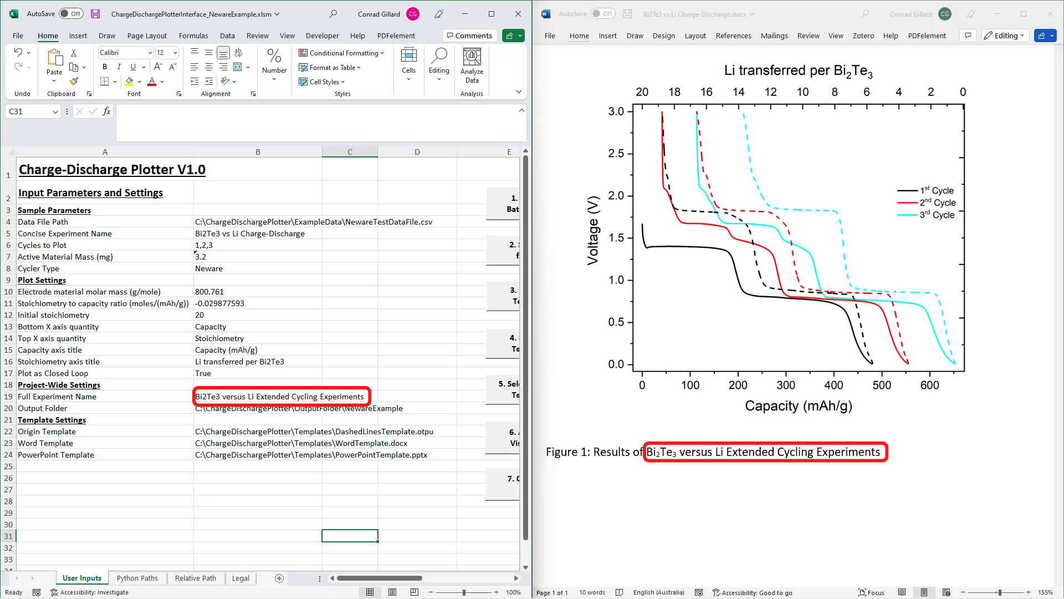
left_click(350, 501)
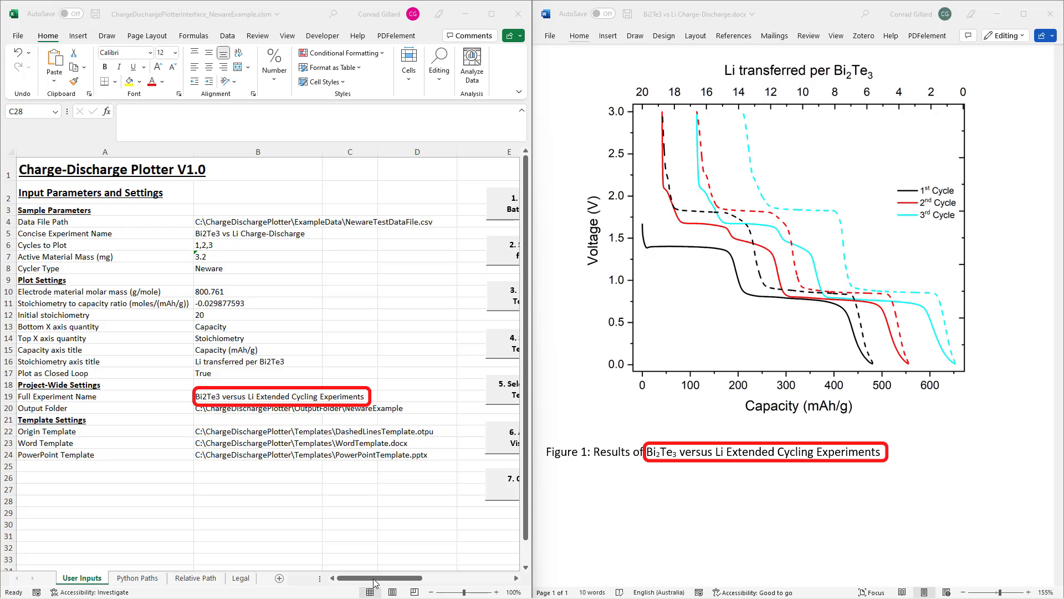
left_click_drag(375, 580, 401, 580)
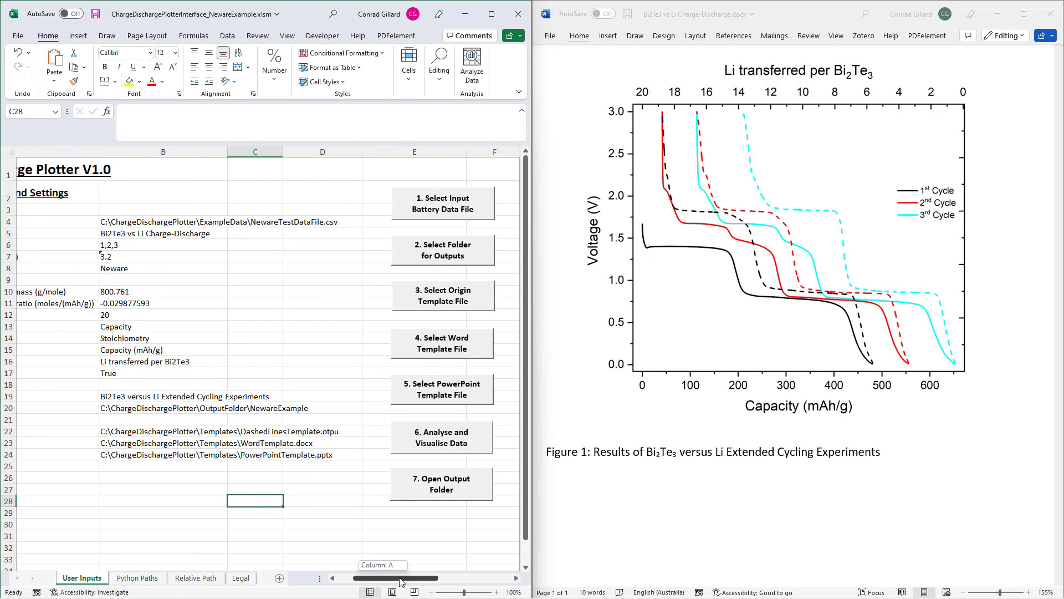
- Select SolidLinesTemplate.otpu as the Origin template, then open ChargeDischargePlotter_Manual.pdf
left_click(431, 310)
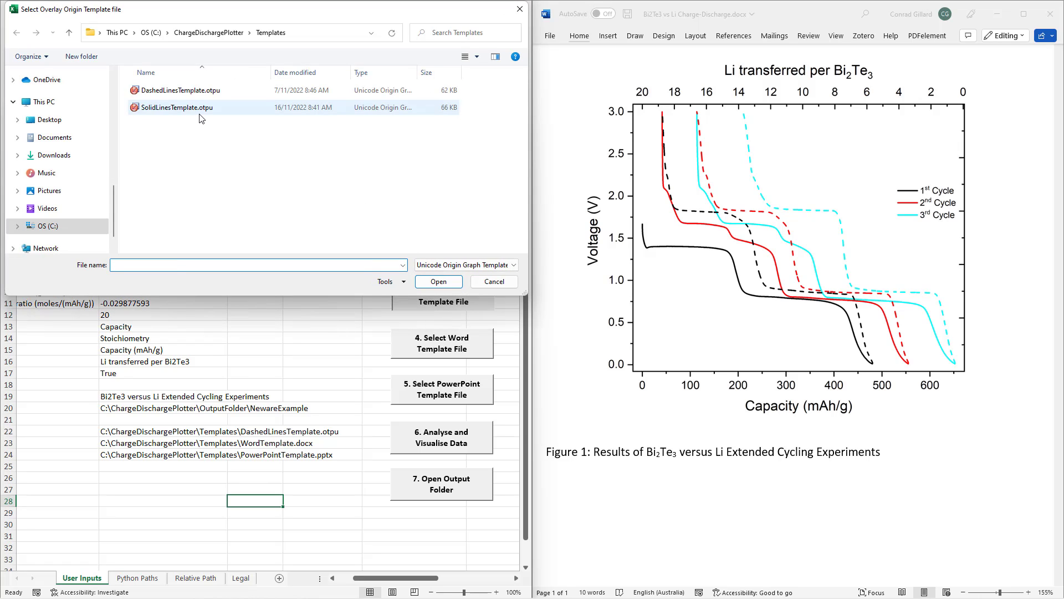
left_click(199, 115)
left_click(439, 281)
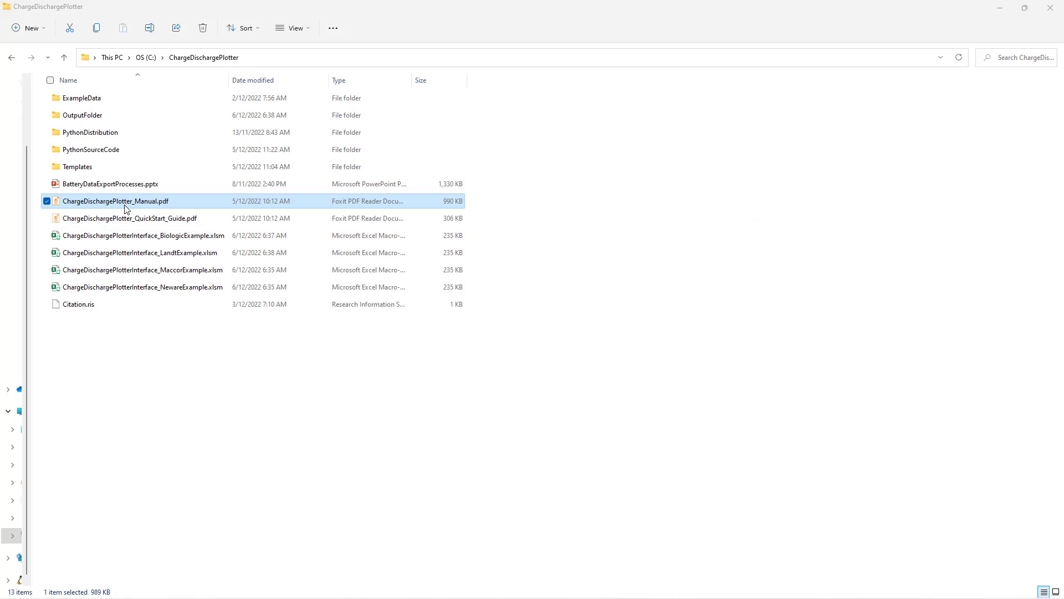
double_click(125, 202)
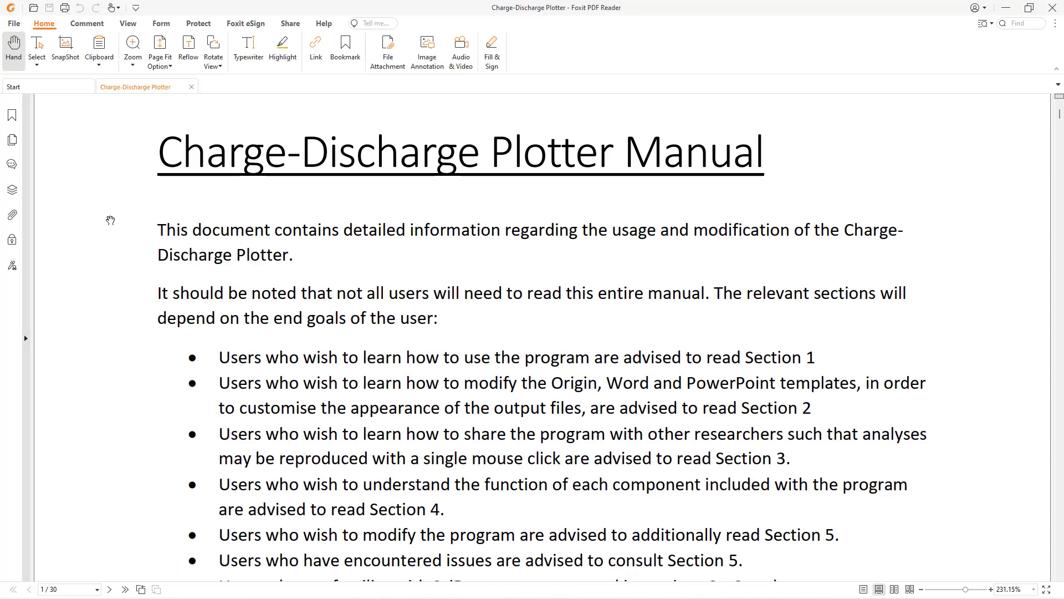
- Scroll down the manual's first page to read its introduction
scroll(111, 221, "down", 1)
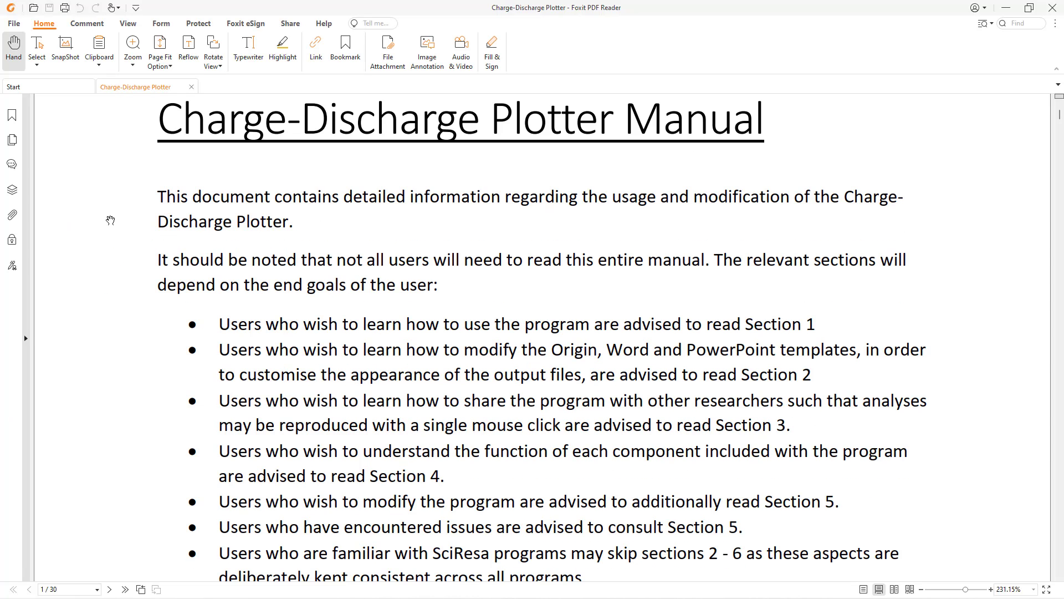